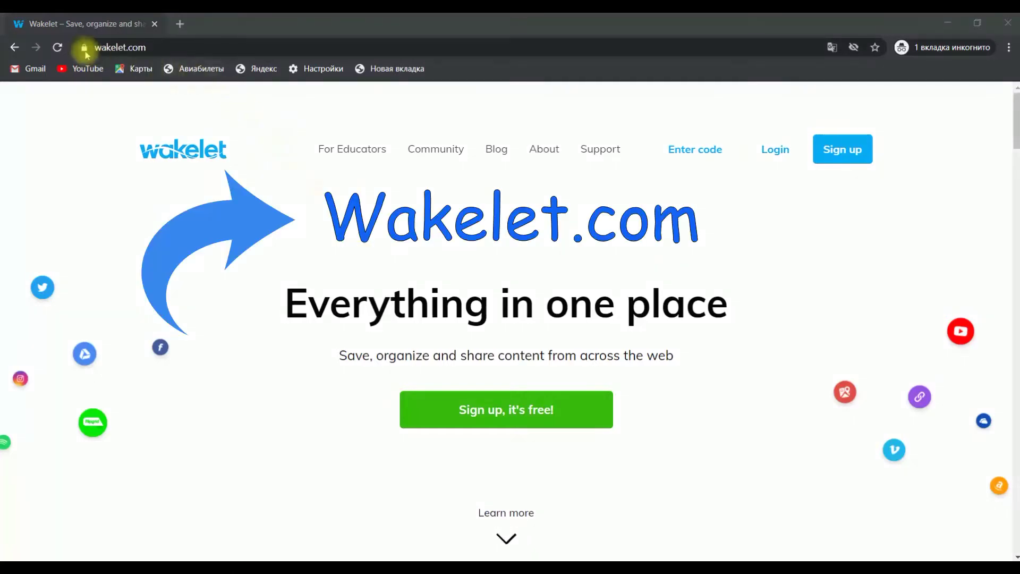
Scroll Wakelet's homepage down to the Browser Extension section showing Chrome, Firefox and Edge icons.
scroll(343, 311, down, 10)
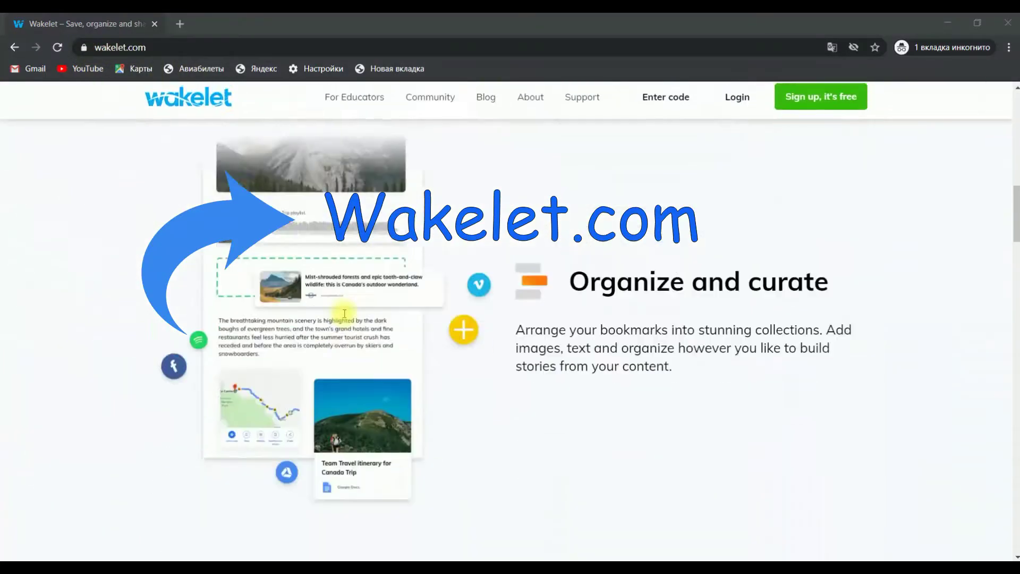
scroll(342, 312, down, 14)
scroll(343, 311, up, 3)
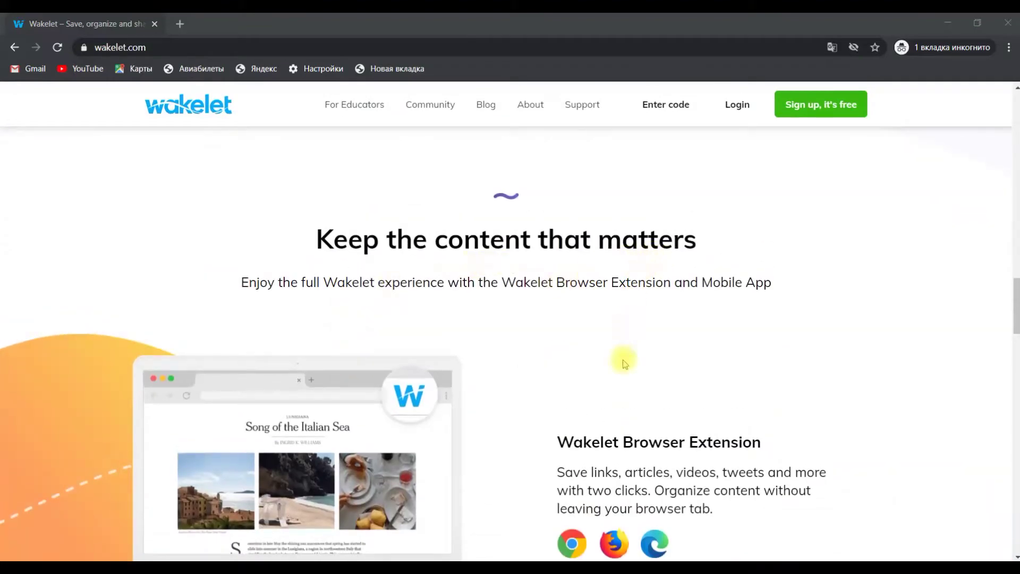
scroll(624, 361, down, 2)
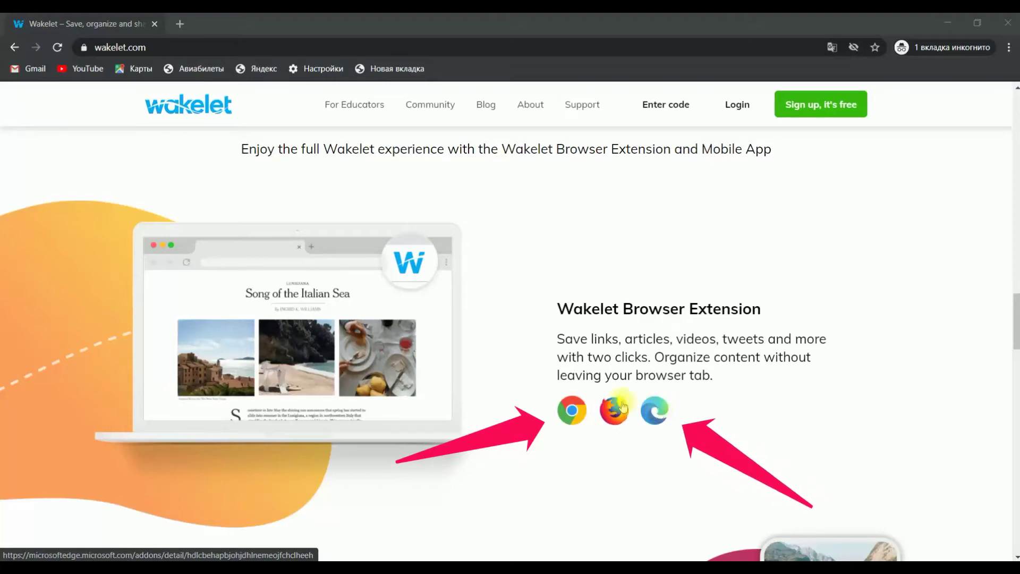
Choose the Chrome version of the Wakelet browser extension.
click(570, 415)
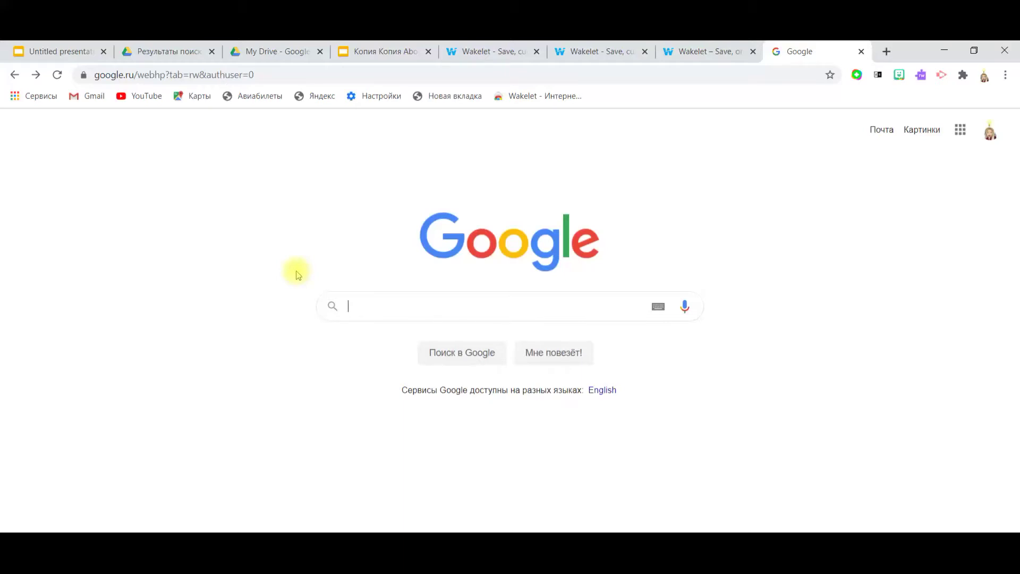
Search Google for 'wakelet extension' and open the 'Wakelet - Google Chrome' Web Store listing.
click(396, 307)
click(380, 333)
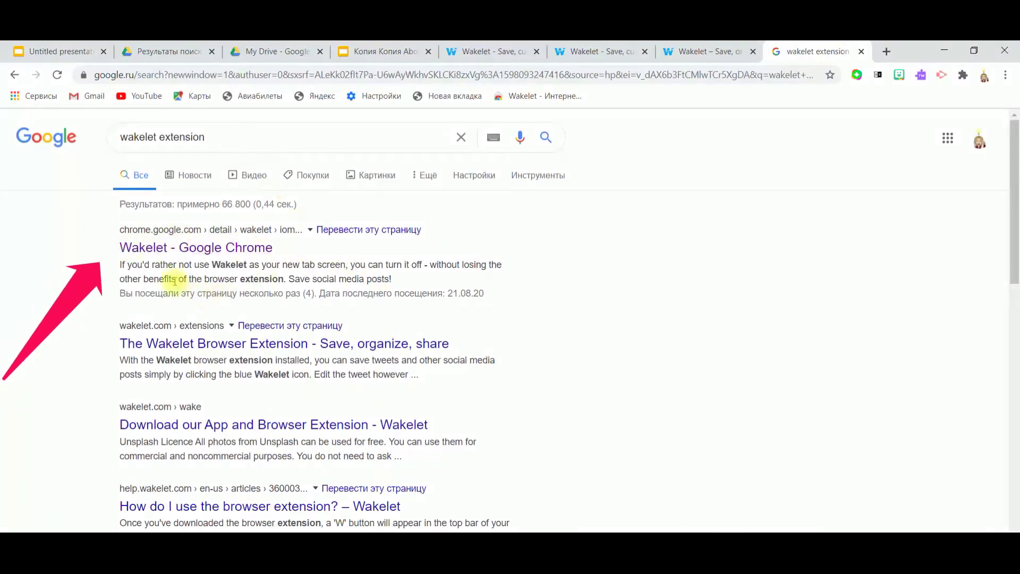
click(165, 249)
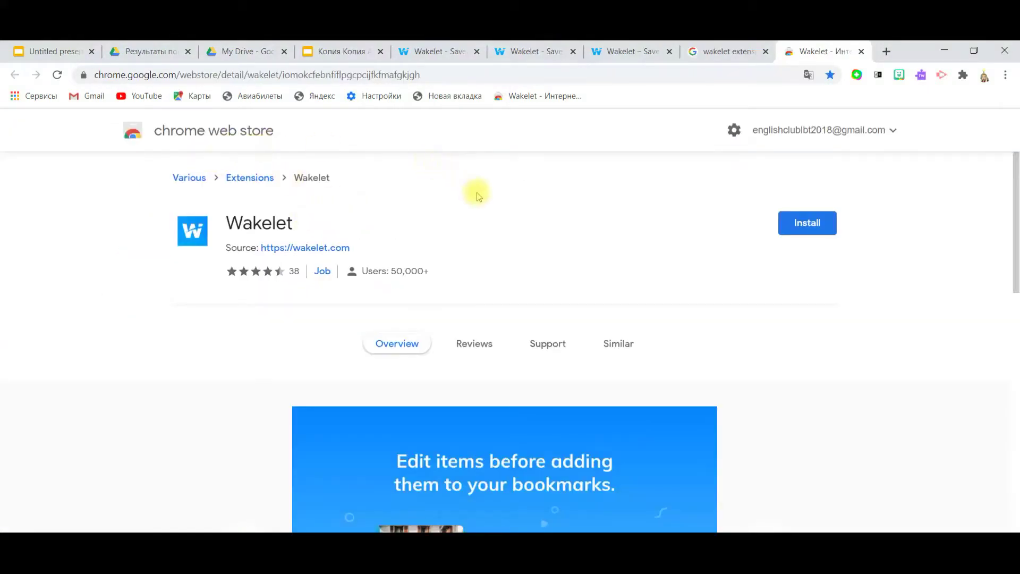
Install the Wakelet extension, confirming 'Установить расширение' in Chrome's permission dialog.
click(803, 226)
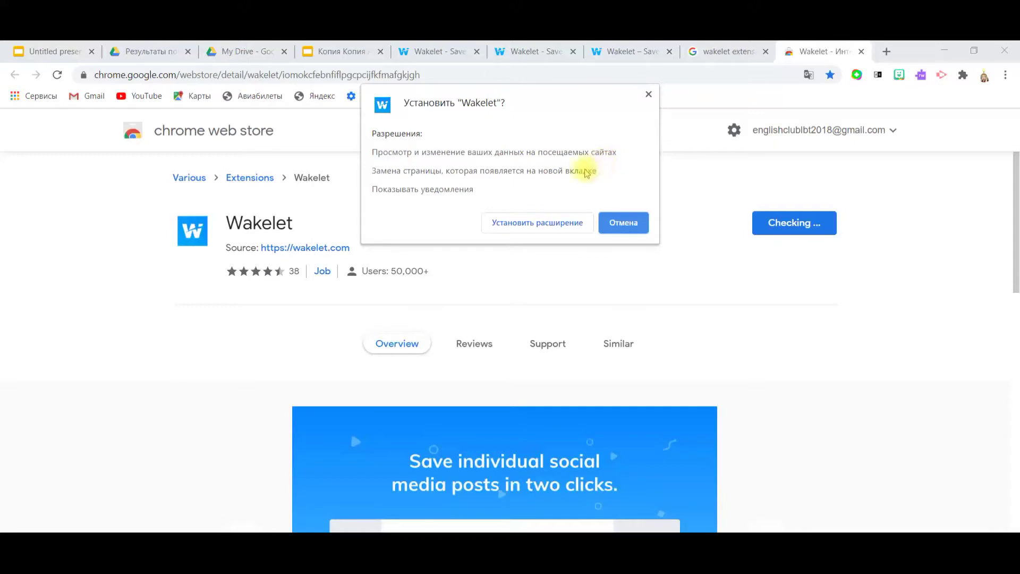
click(535, 223)
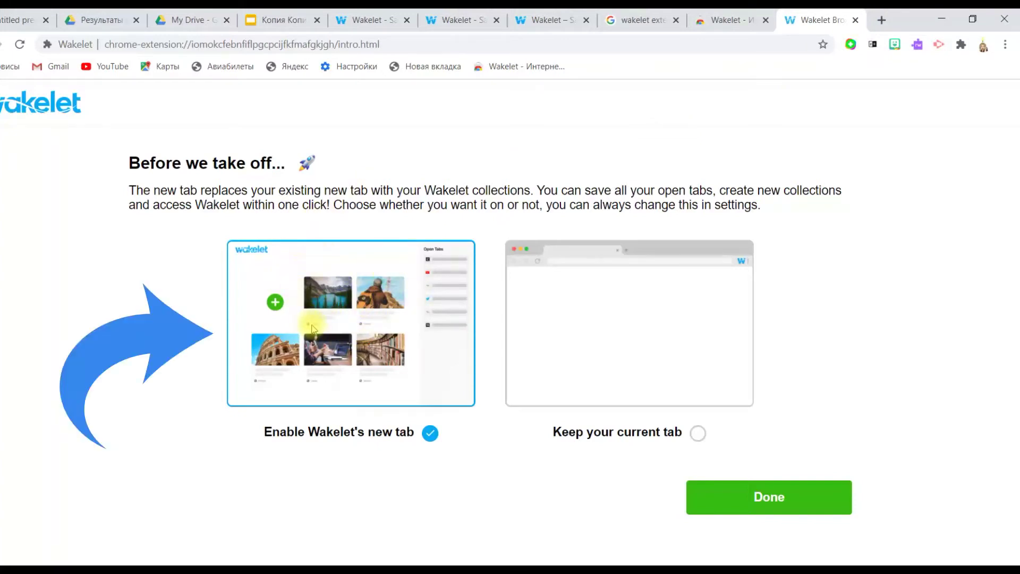
Explore Wakelet's new tab, trying to save open tabs into personal and group collections, then return to setup.
click(883, 21)
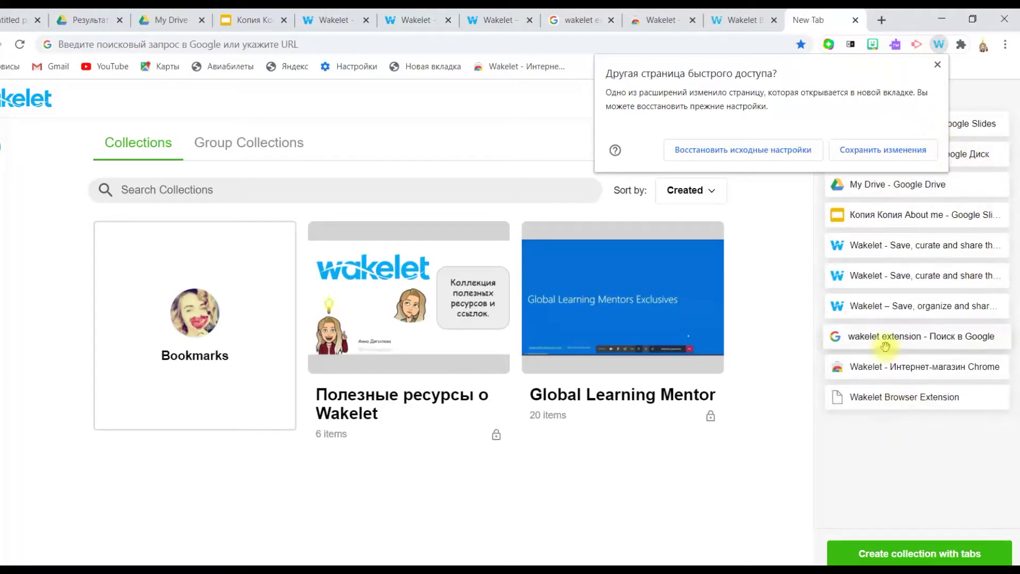
mouse_move(884, 345)
mouse_down()
mouse_move(642, 290)
mouse_move(361, 266)
mouse_move(231, 297)
mouse_move(546, 321)
mouse_move(722, 304)
mouse_move(192, 294)
mouse_move(838, 358)
mouse_move(866, 344)
mouse_up()
click(220, 142)
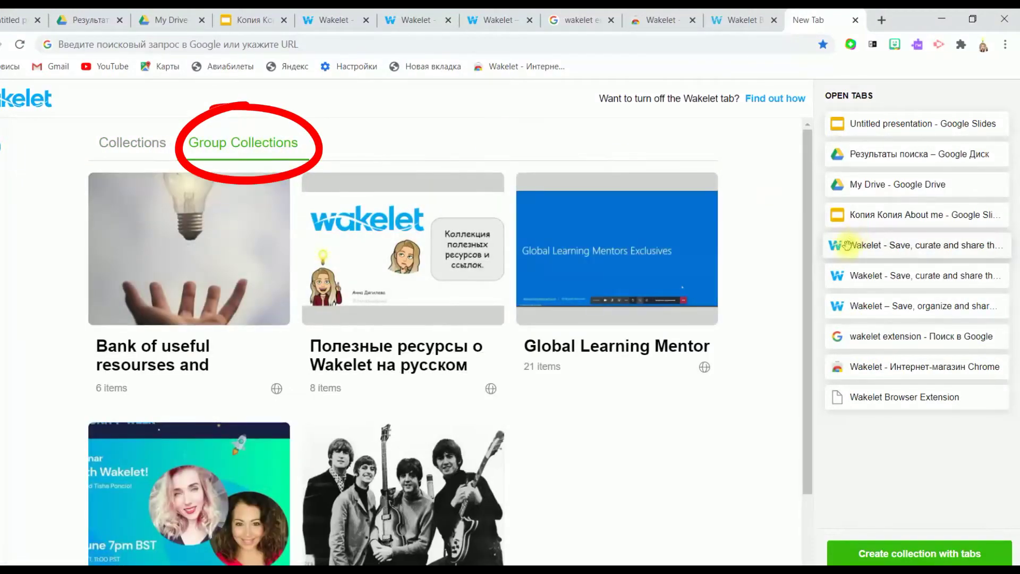
drag(842, 245, 892, 234)
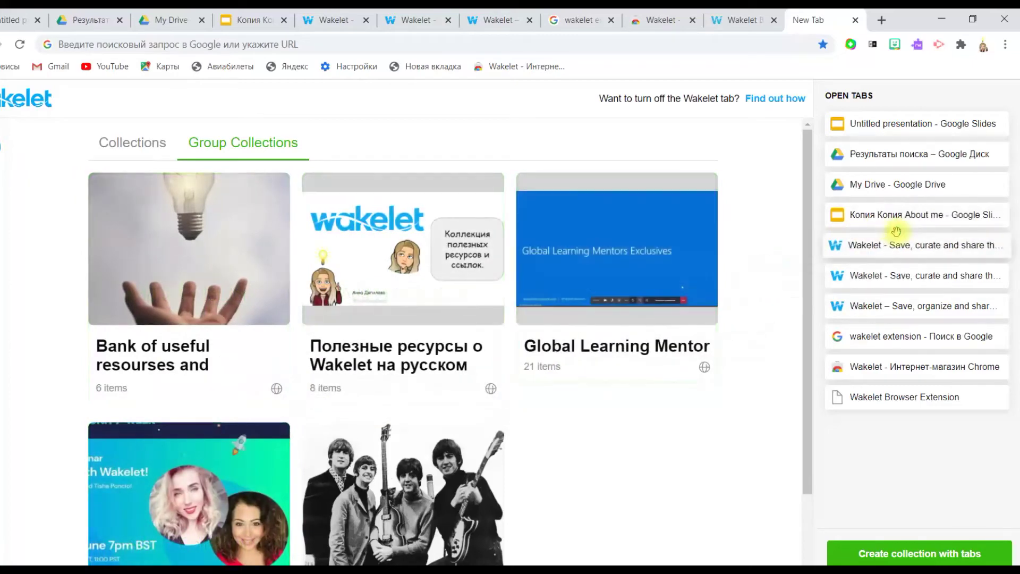
click(153, 146)
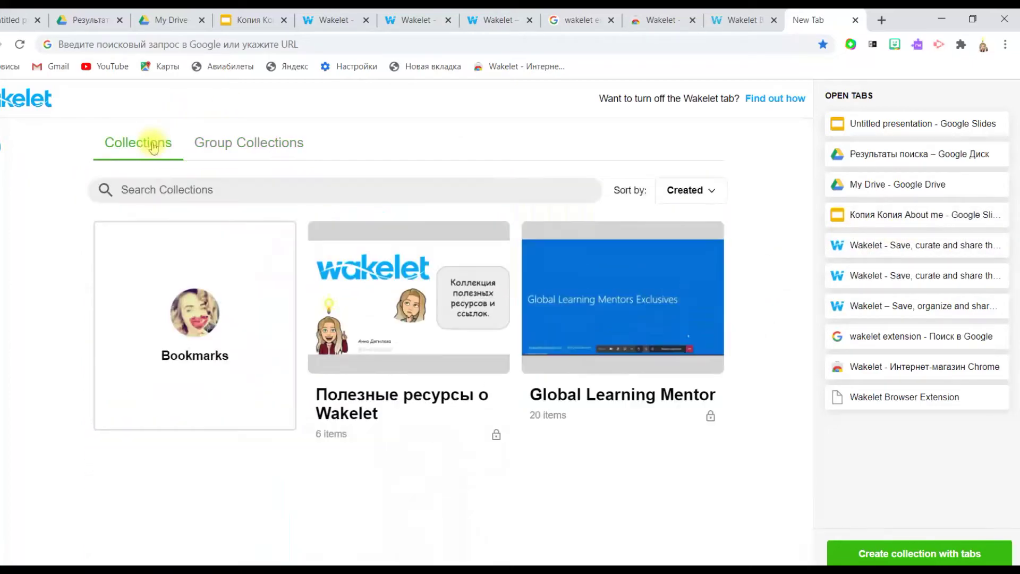
click(752, 17)
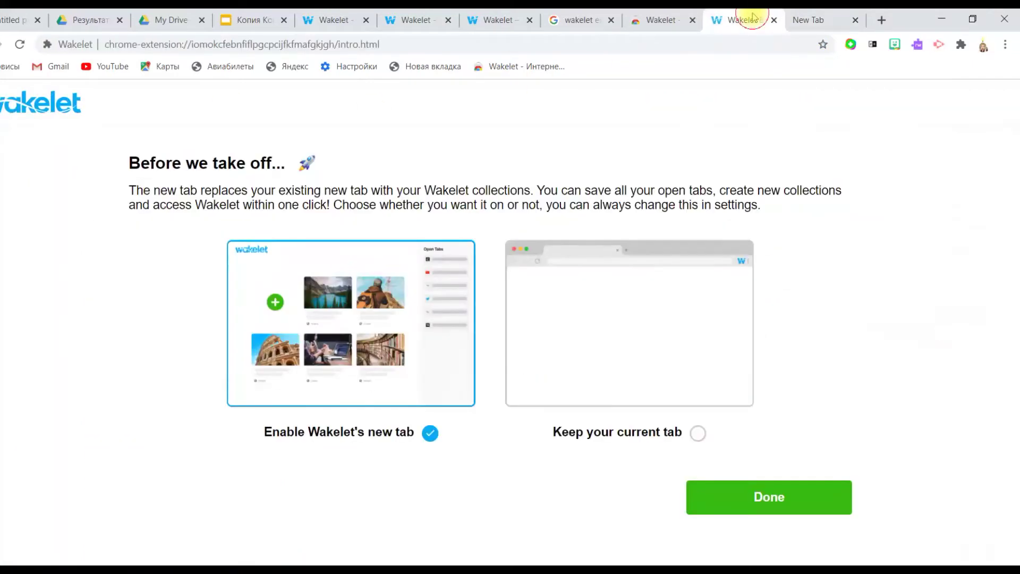
Select 'Keep your current tab', check it in a fresh tab, then return to the Wakelet collections tab.
click(697, 434)
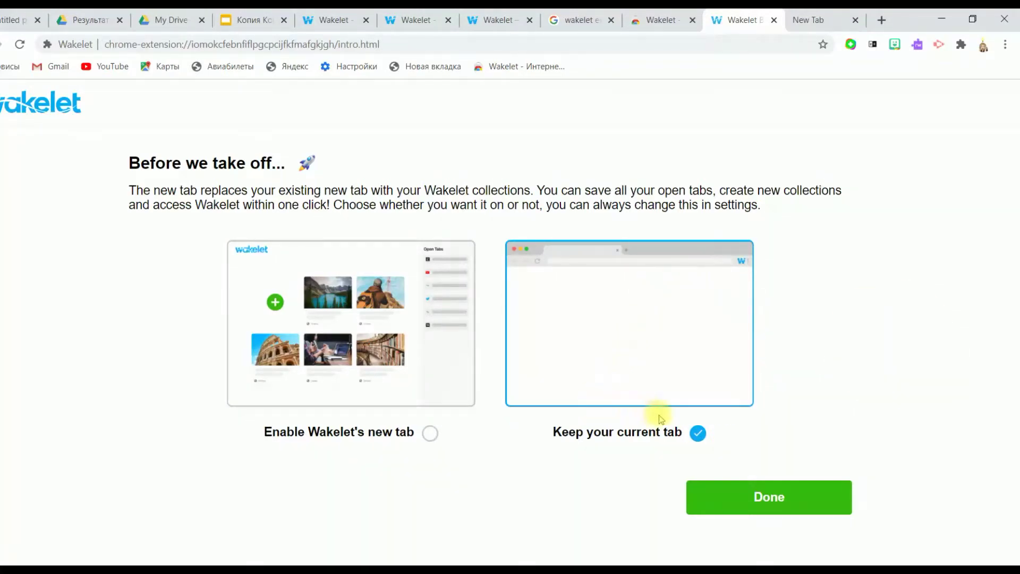
click(882, 18)
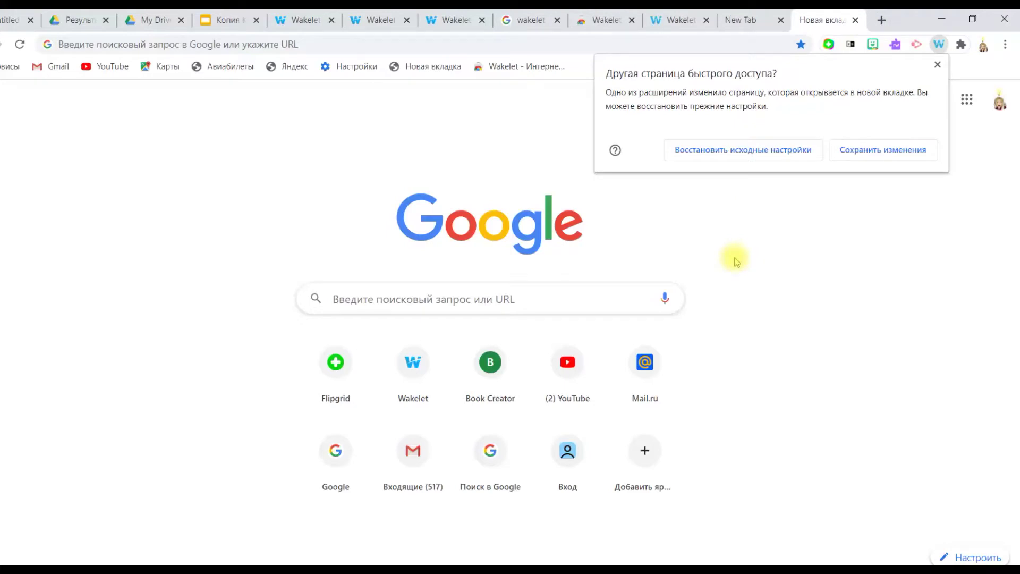
click(740, 21)
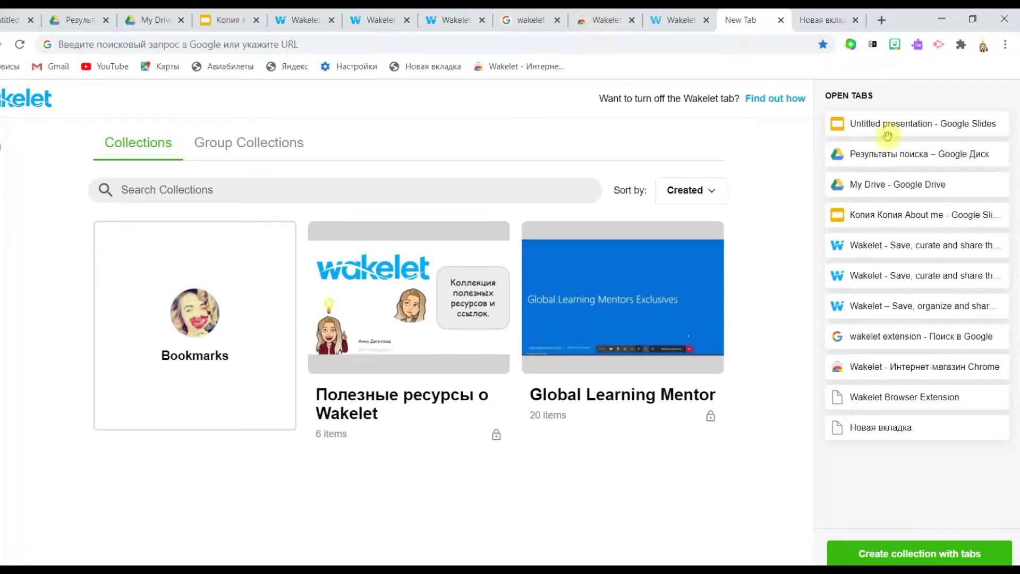
Drag the My Drive open tab toward a collection, then go back to the 'Before we take off' page.
drag(878, 181, 856, 171)
click(664, 20)
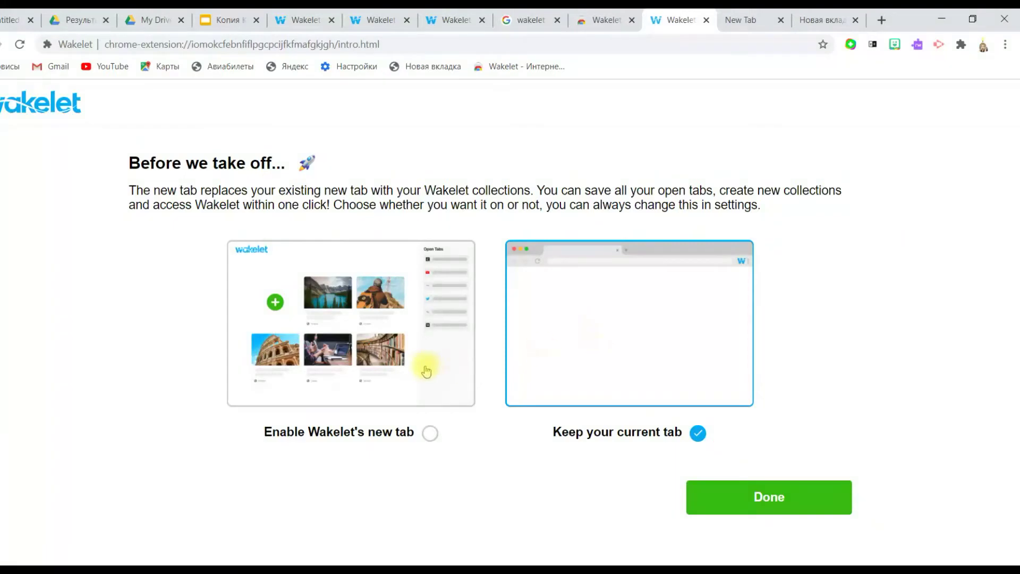
Choose 'Enable Wakelet's new tab' and confirm with Done.
click(428, 432)
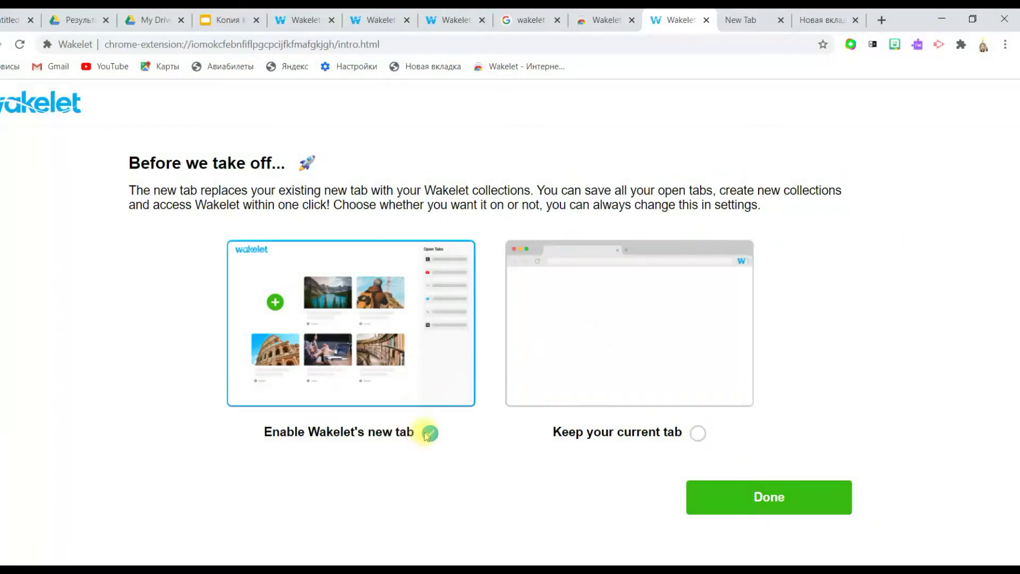
click(778, 502)
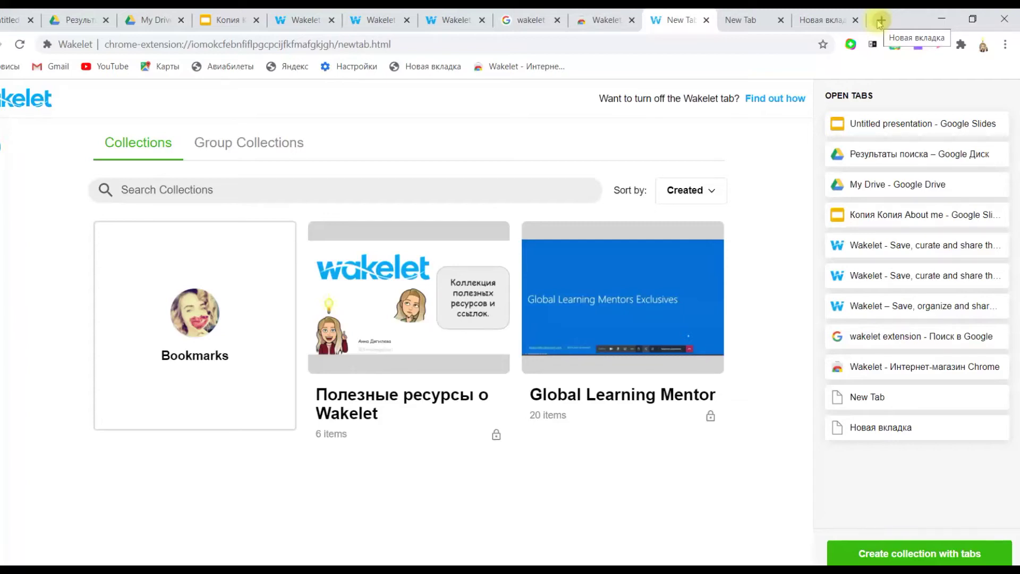
Open a fresh tab and keep Wakelet's new-tab page via 'Сохранить изменения' in Chrome's notice.
click(879, 22)
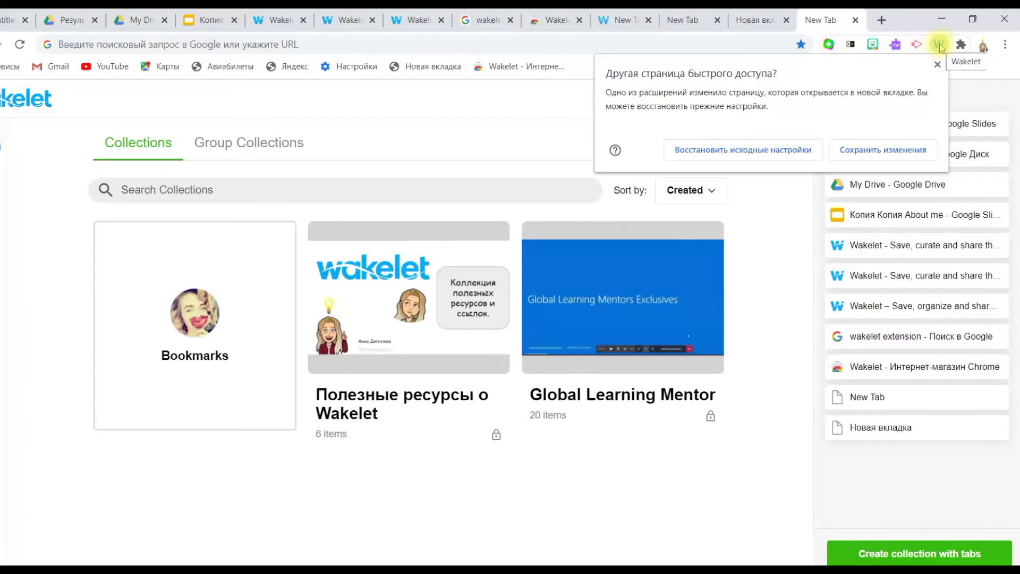
click(939, 46)
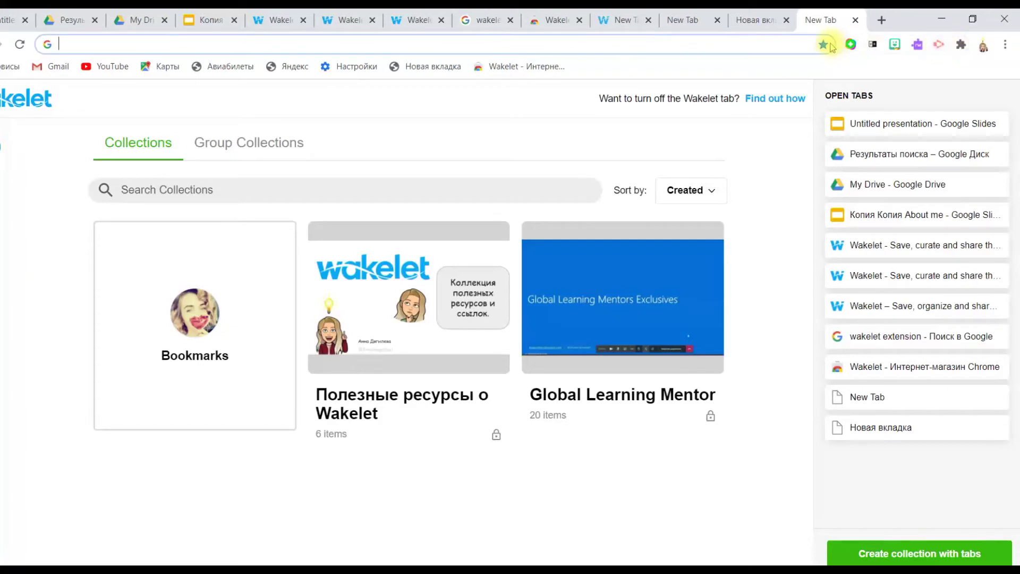
Pin the Wakelet extension to Chrome's toolbar and open Chrome's Settings page.
click(961, 45)
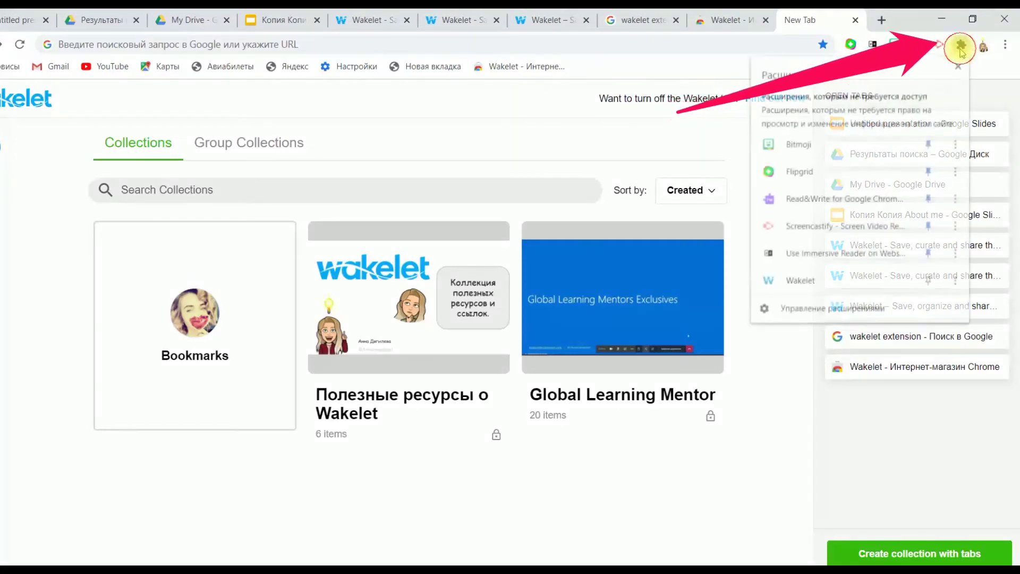
click(930, 284)
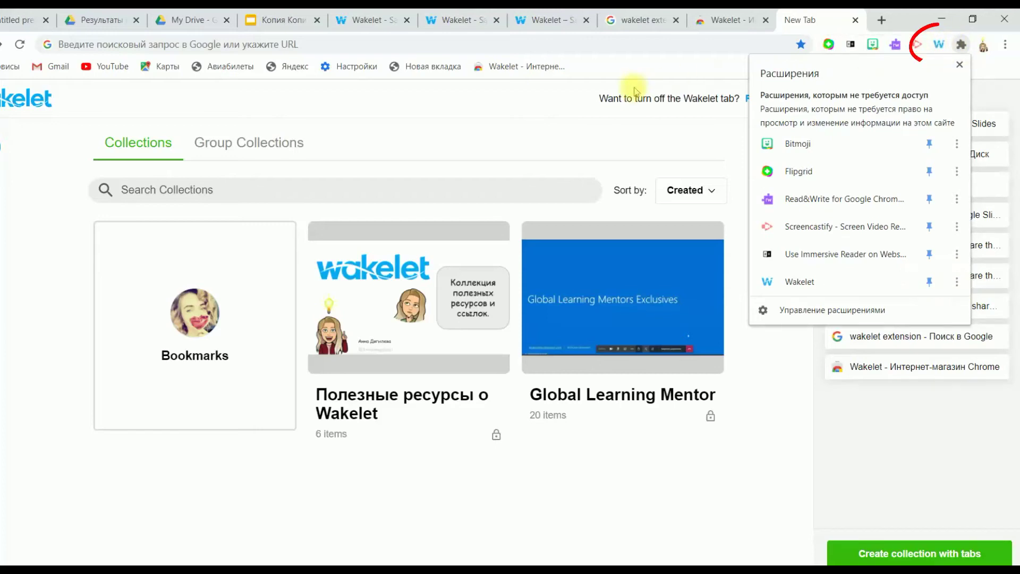
click(1008, 47)
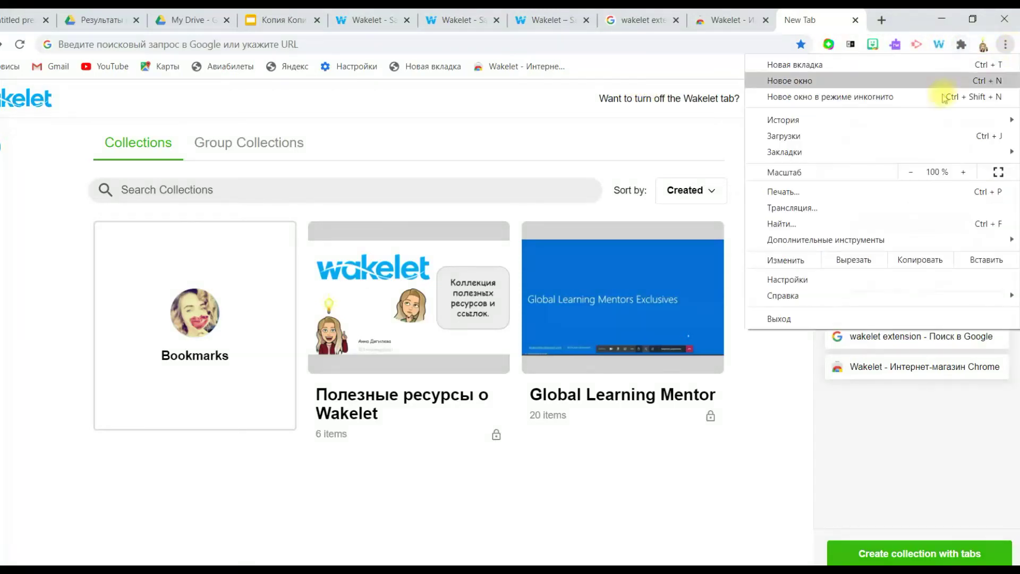
click(807, 281)
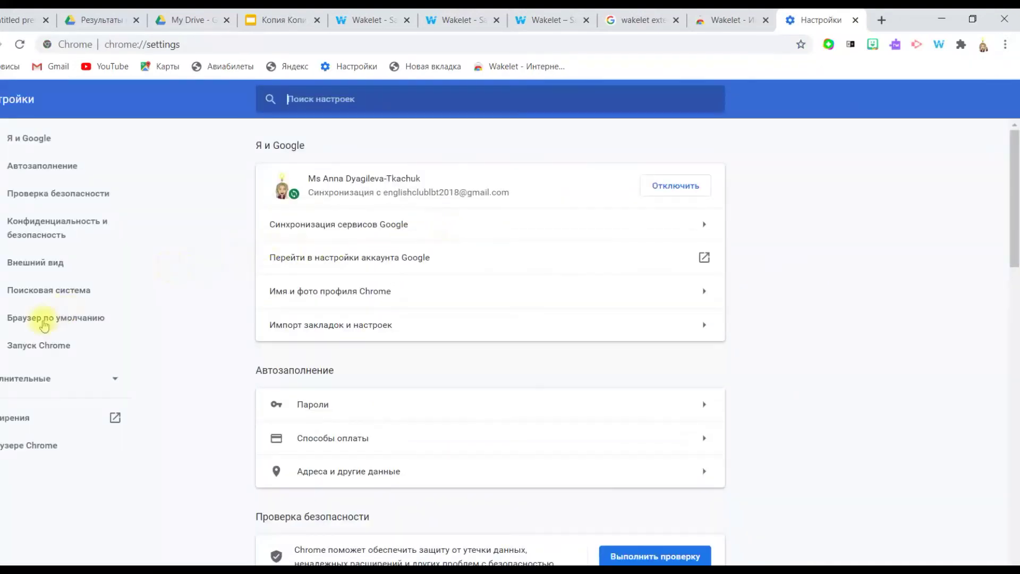
Open Chrome's Extensions page from Settings to see Wakelet installed and switched on.
click(110, 419)
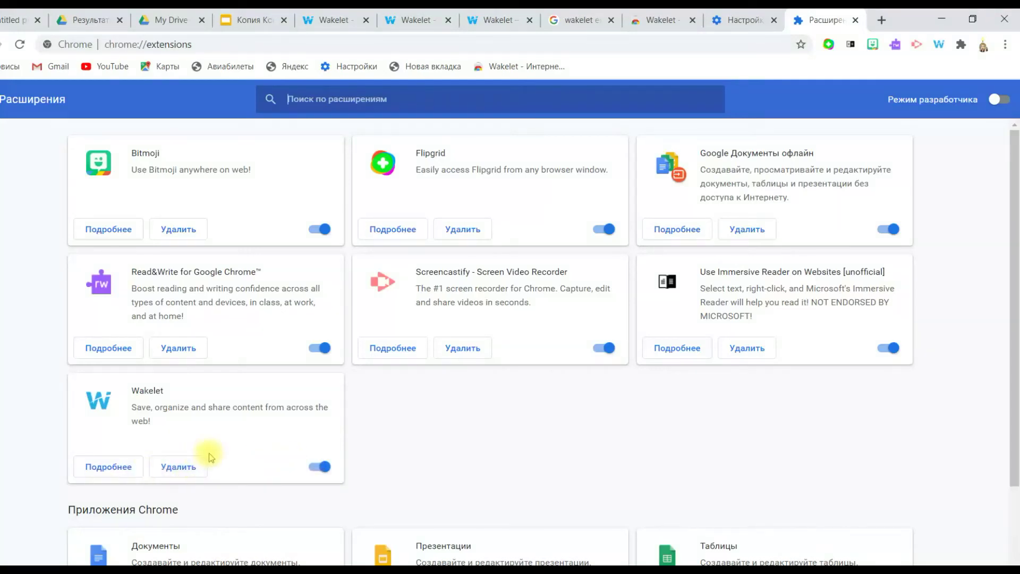
Review Wakelet's extension details (version 3.2.3), toggling it off and back on.
click(105, 468)
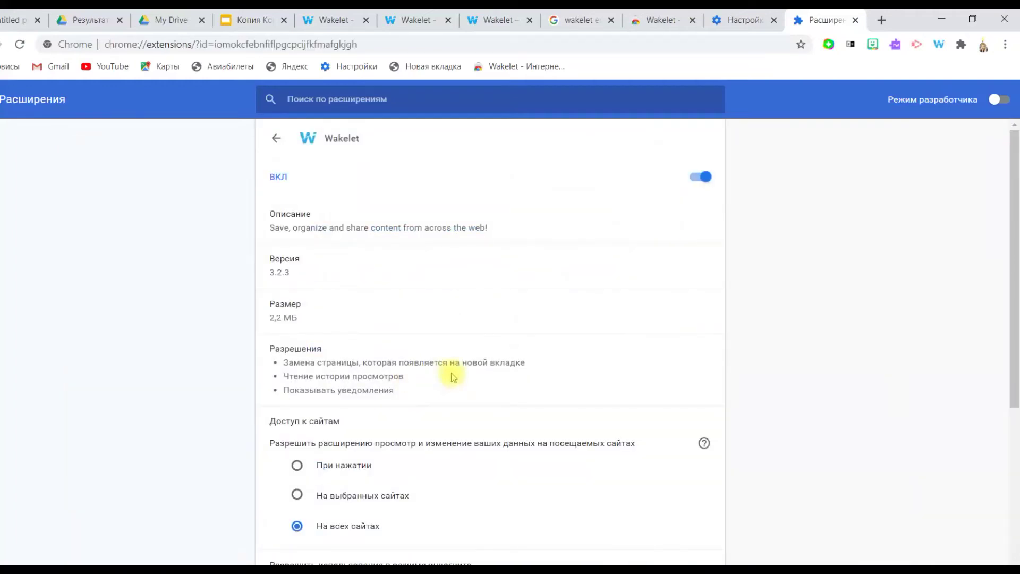
scroll(452, 376, down, 3)
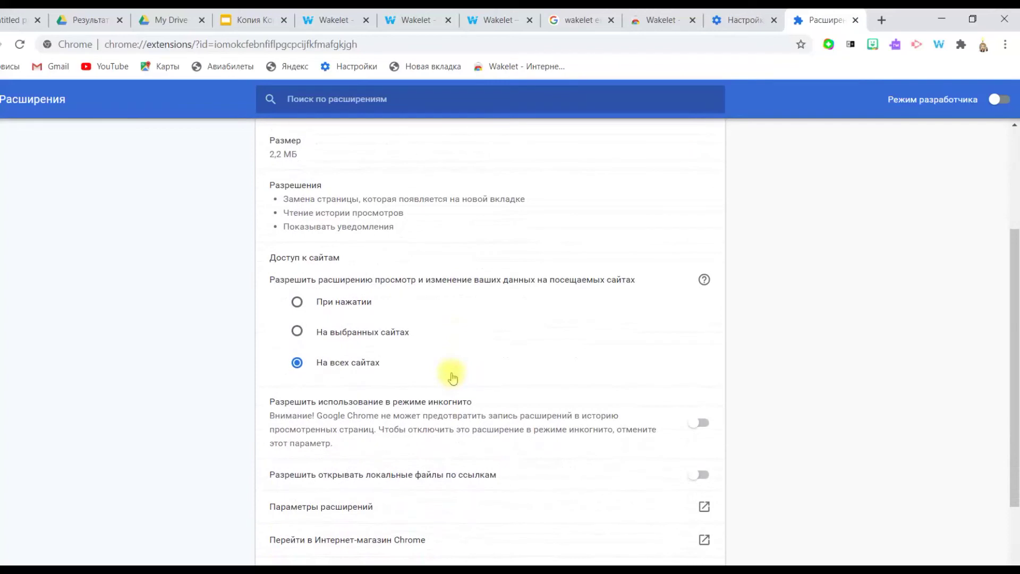
scroll(451, 375, up, 3)
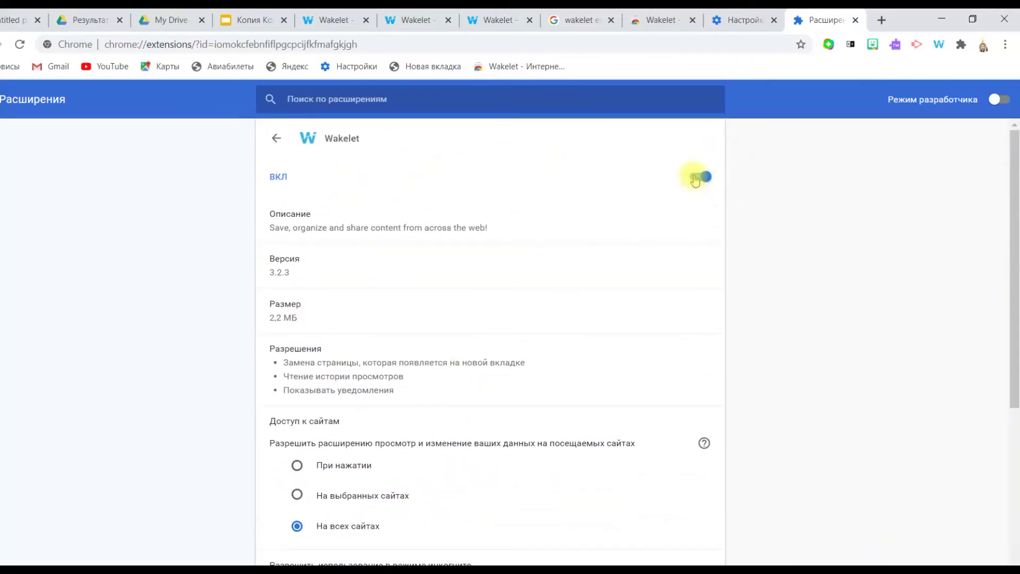
click(697, 183)
click(696, 183)
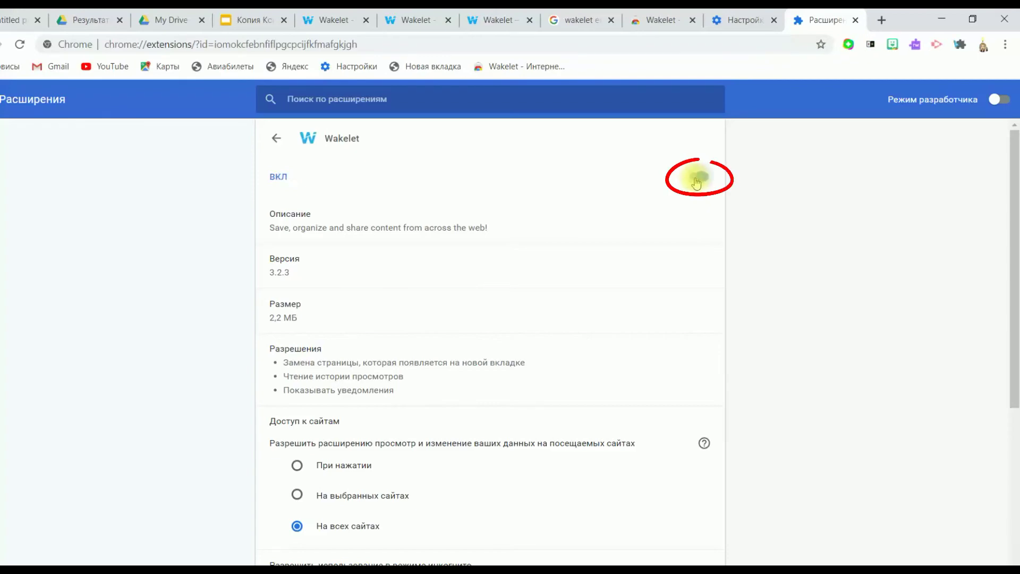
scroll(619, 349, down, 5)
scroll(619, 348, up, 5)
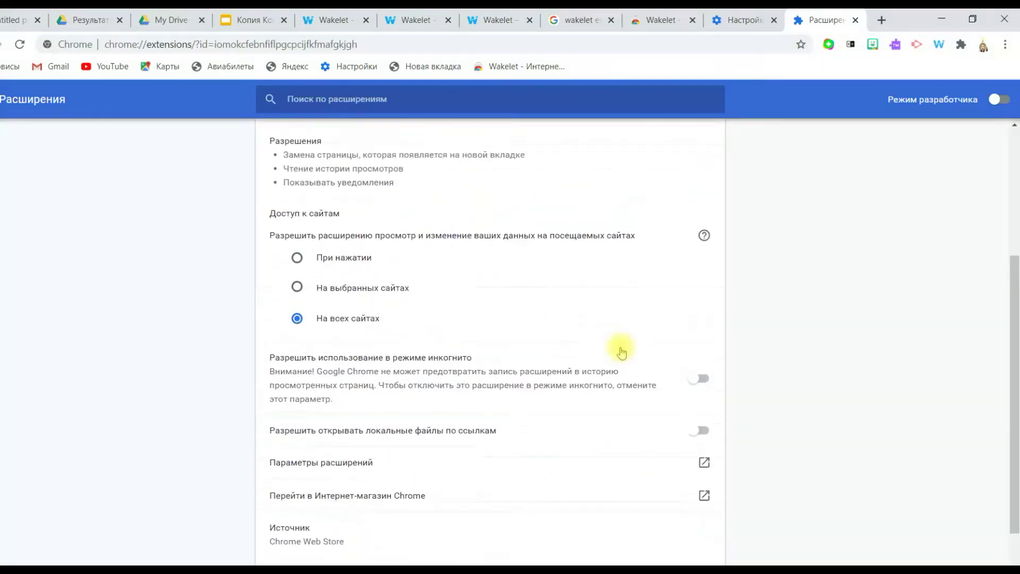
Close the Extensions and Settings tabs and return to the Wakelet profile tab.
click(855, 21)
click(855, 20)
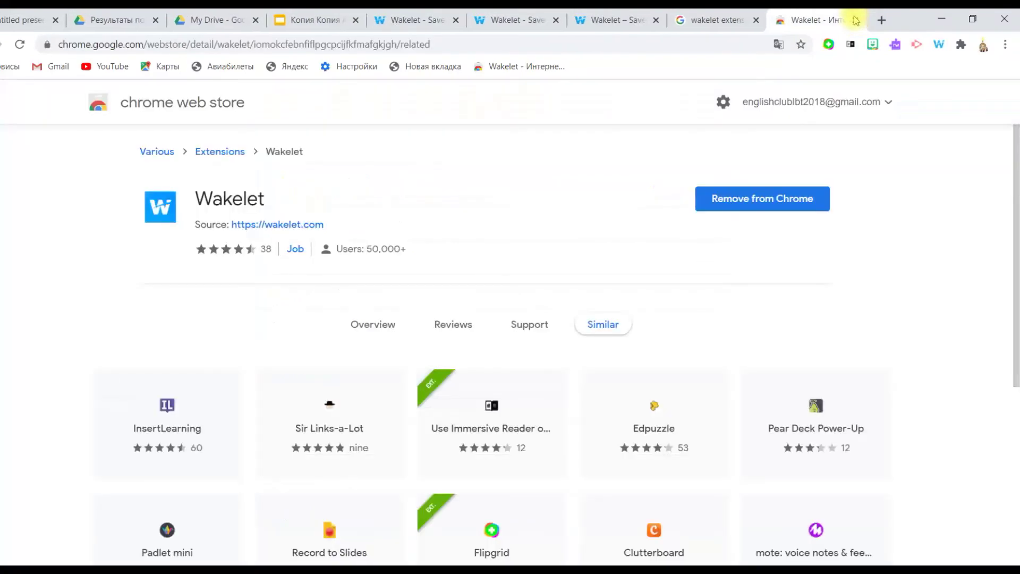
click(700, 21)
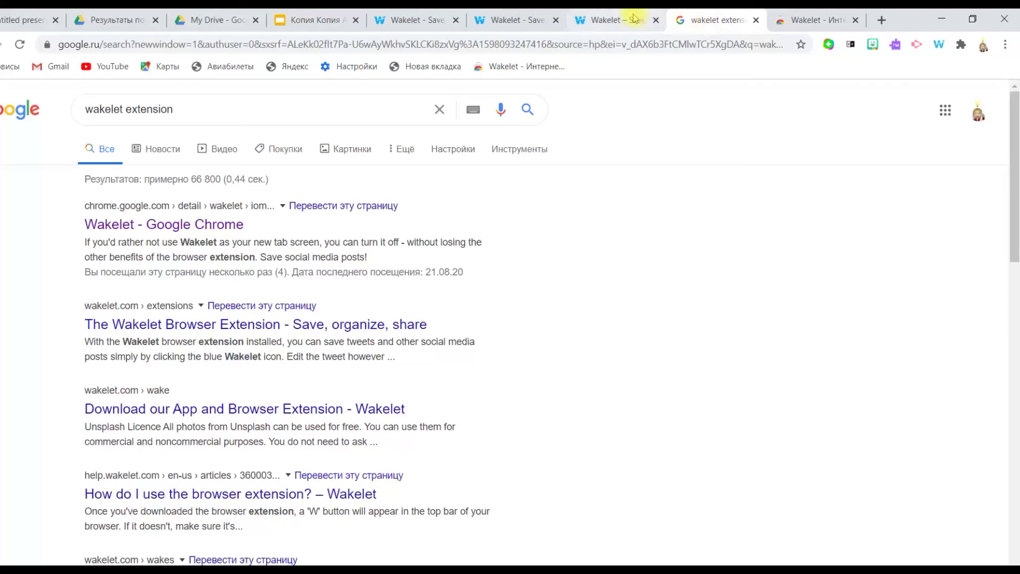
click(611, 20)
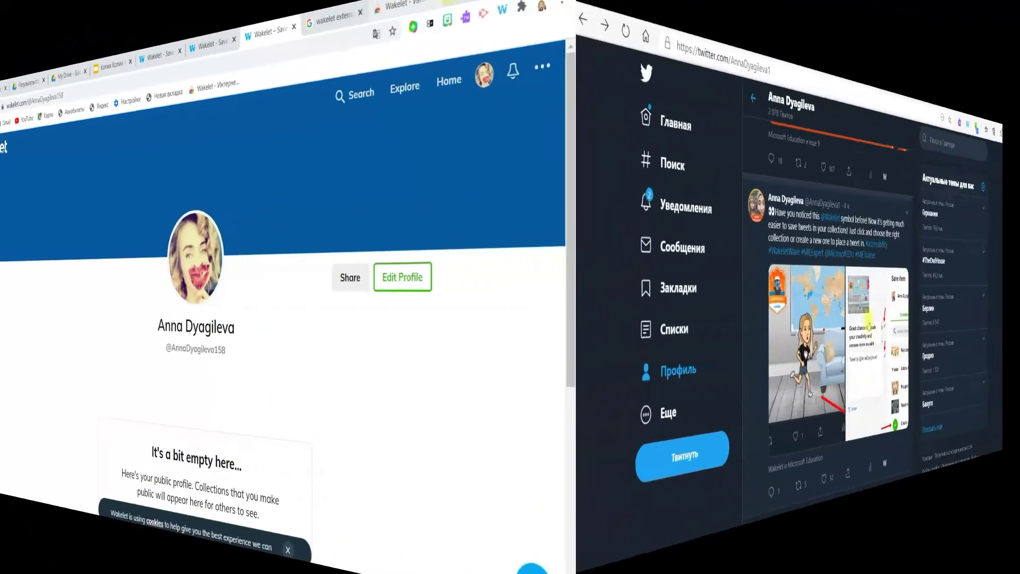